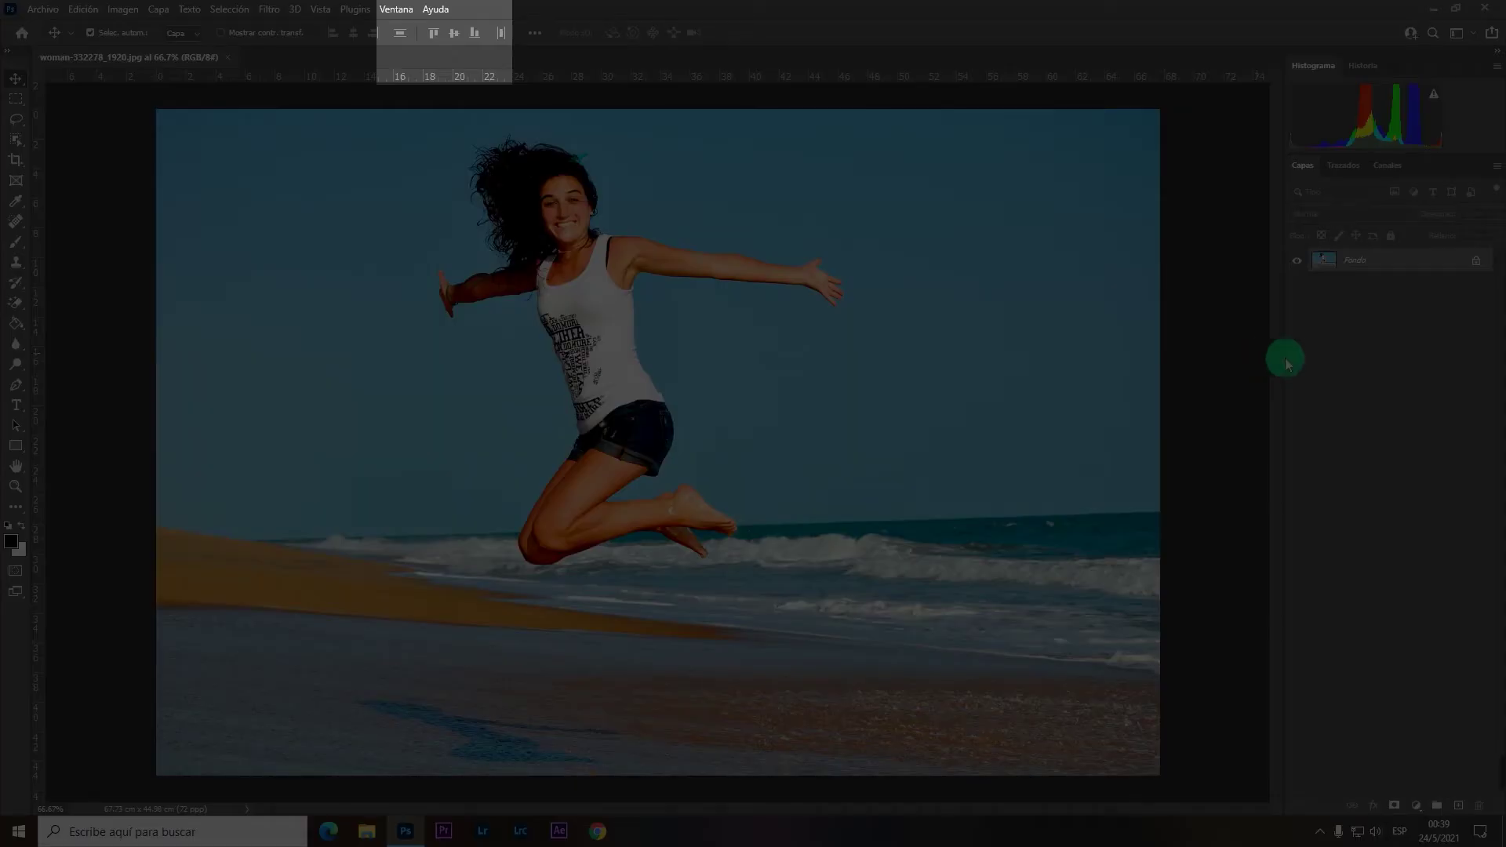
Run the Remove Background quick action from Photoshop Help to cut out the jumping woman.
click(453, 12)
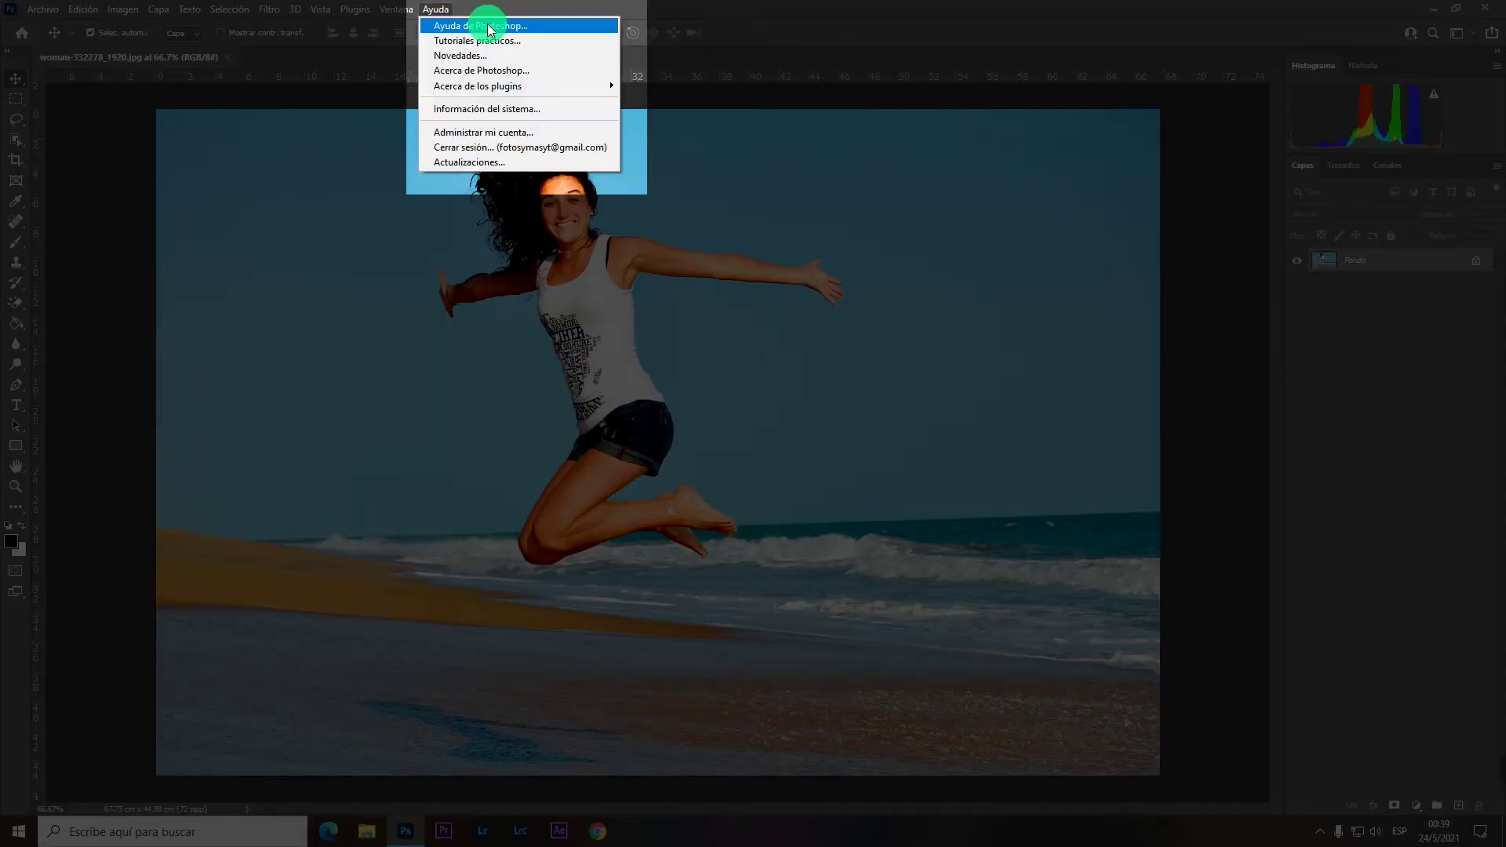
click(488, 26)
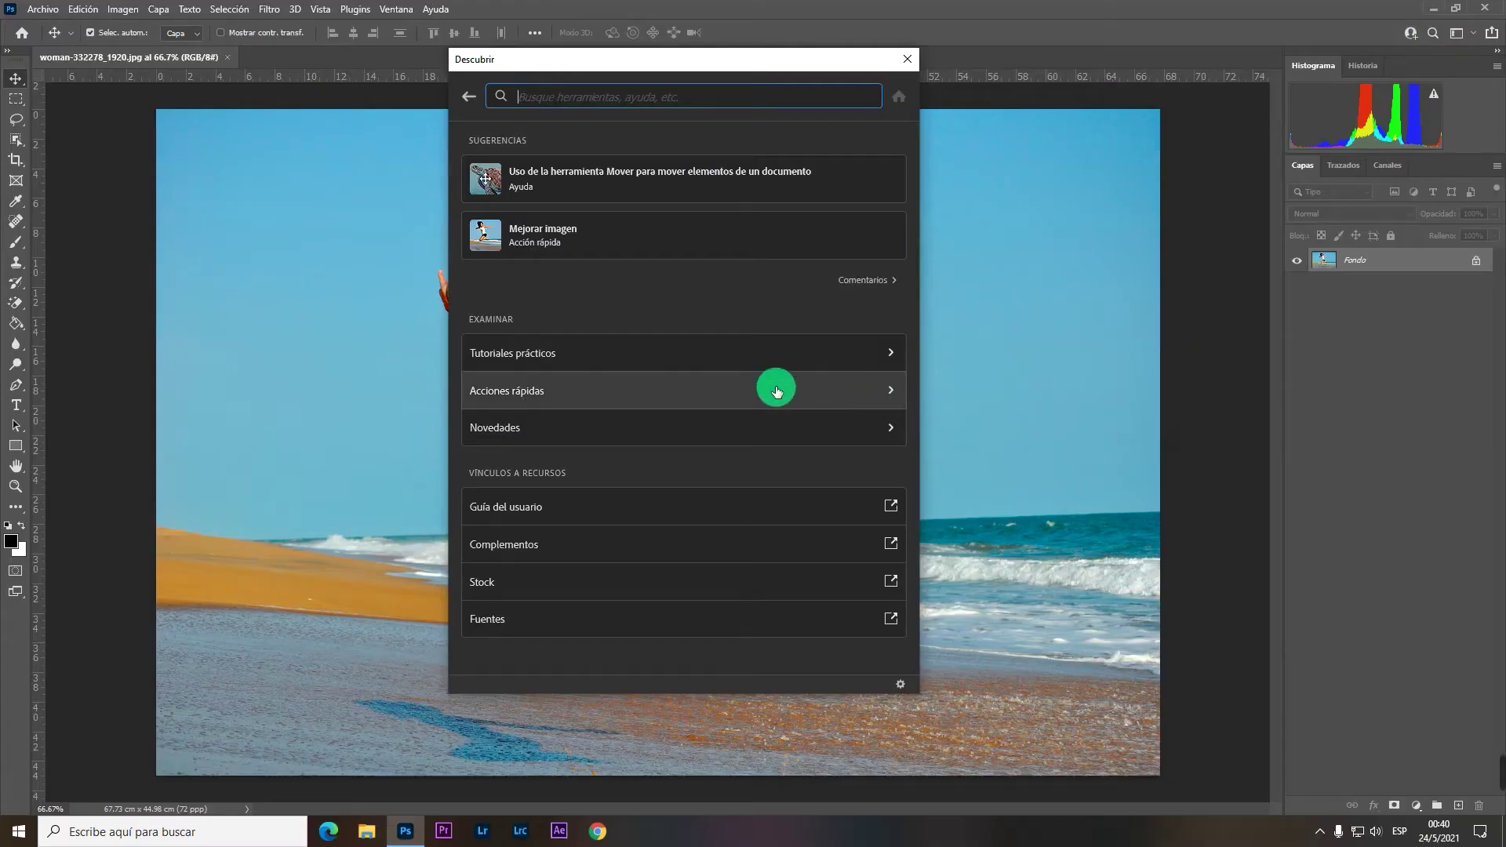
click(777, 387)
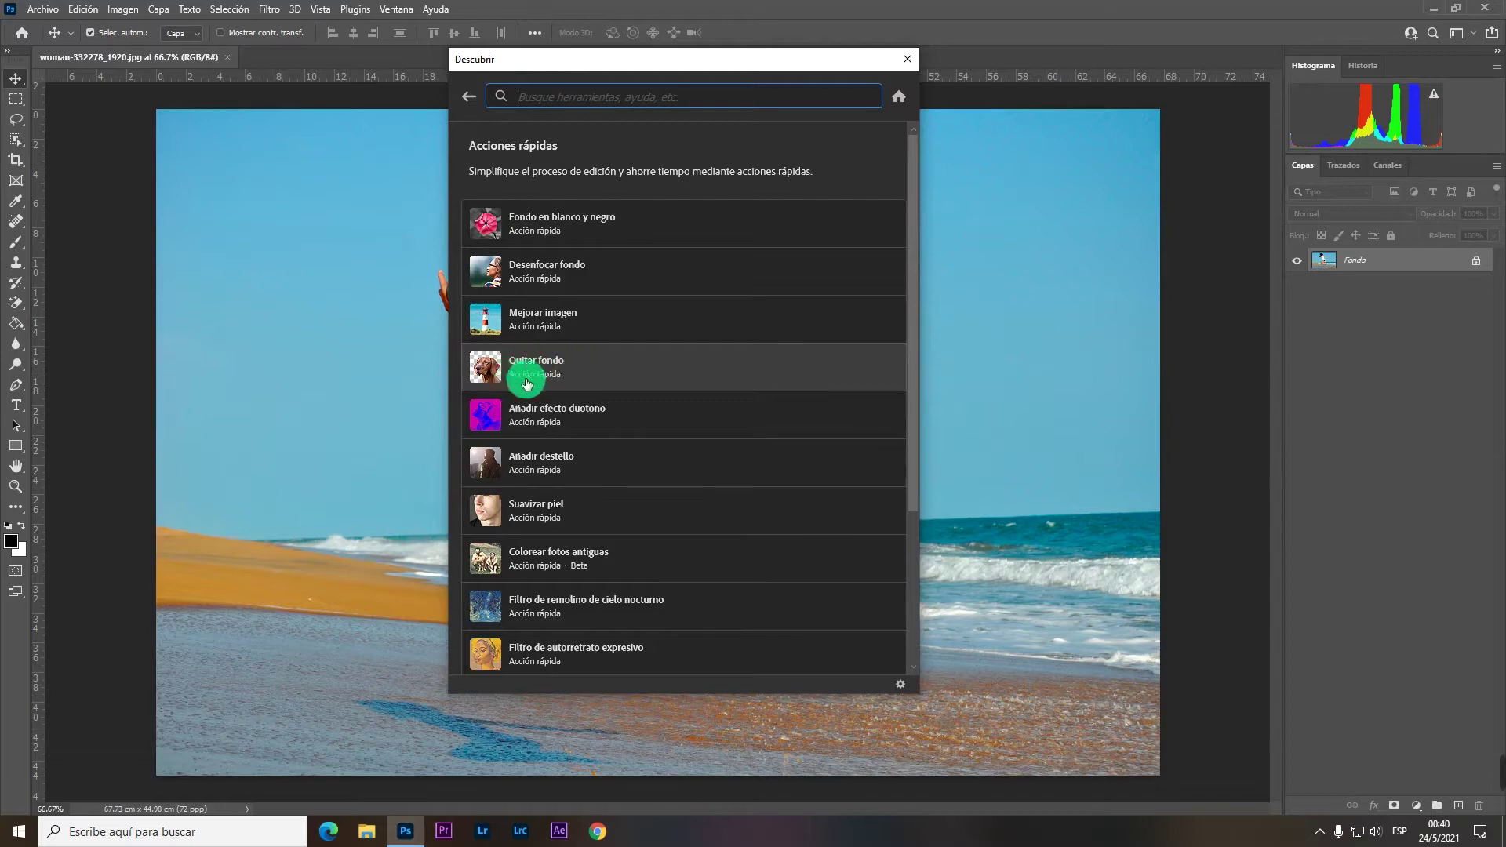
click(564, 378)
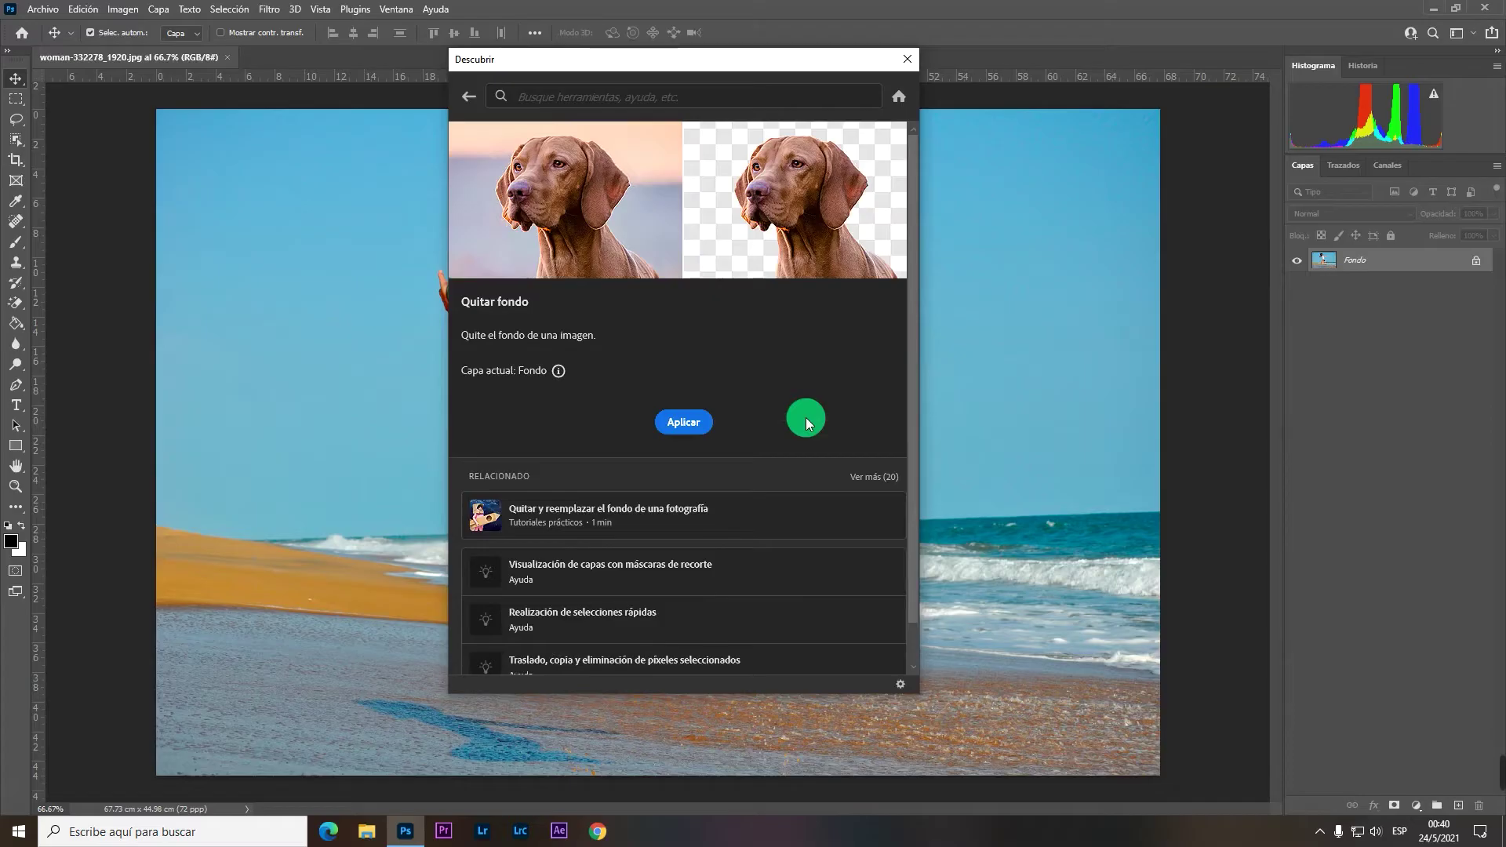
click(717, 422)
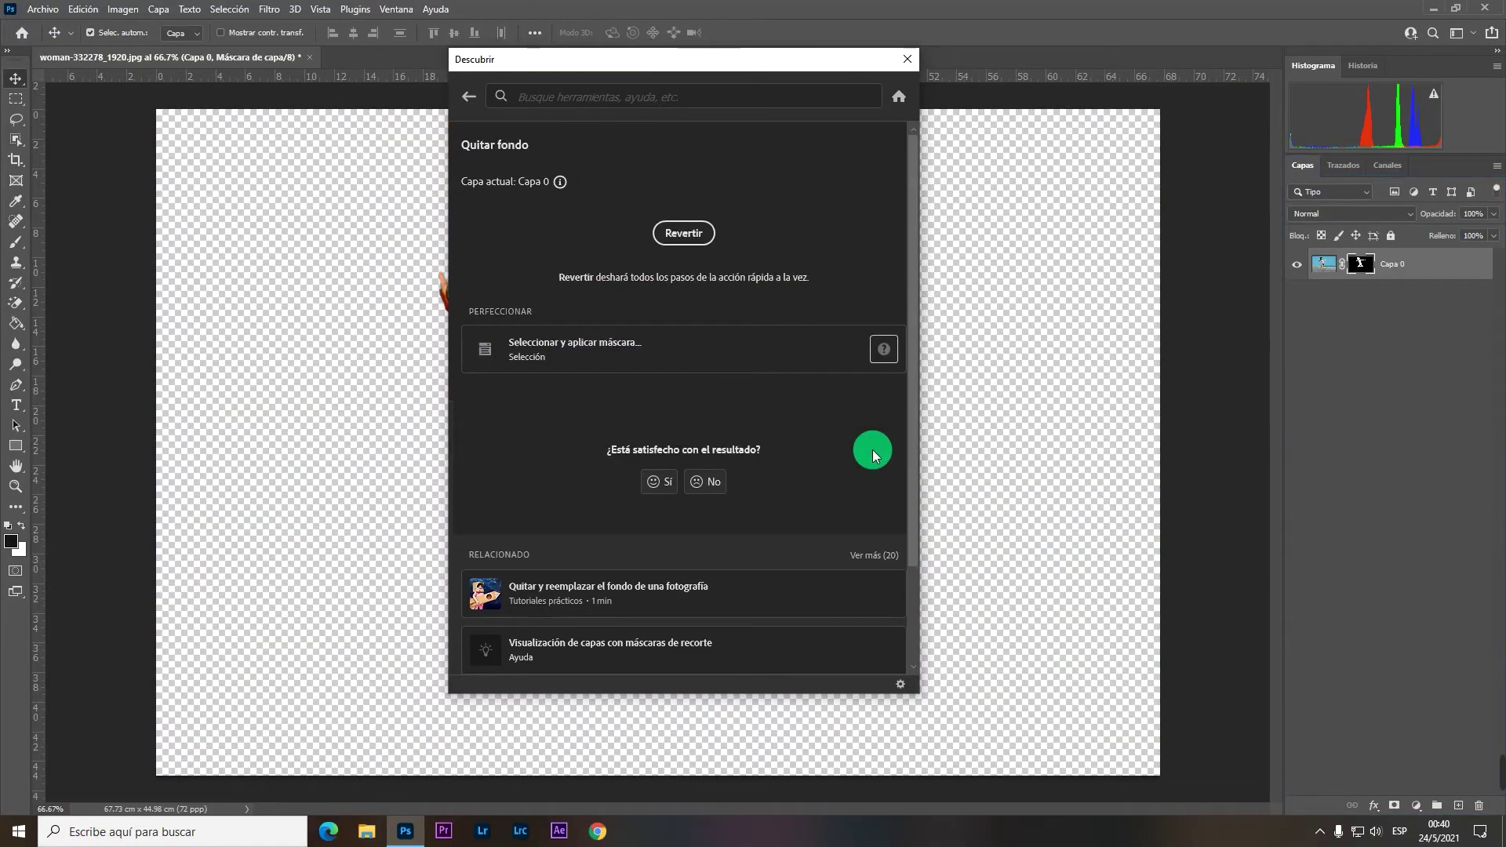
drag(776, 70, 1014, 69)
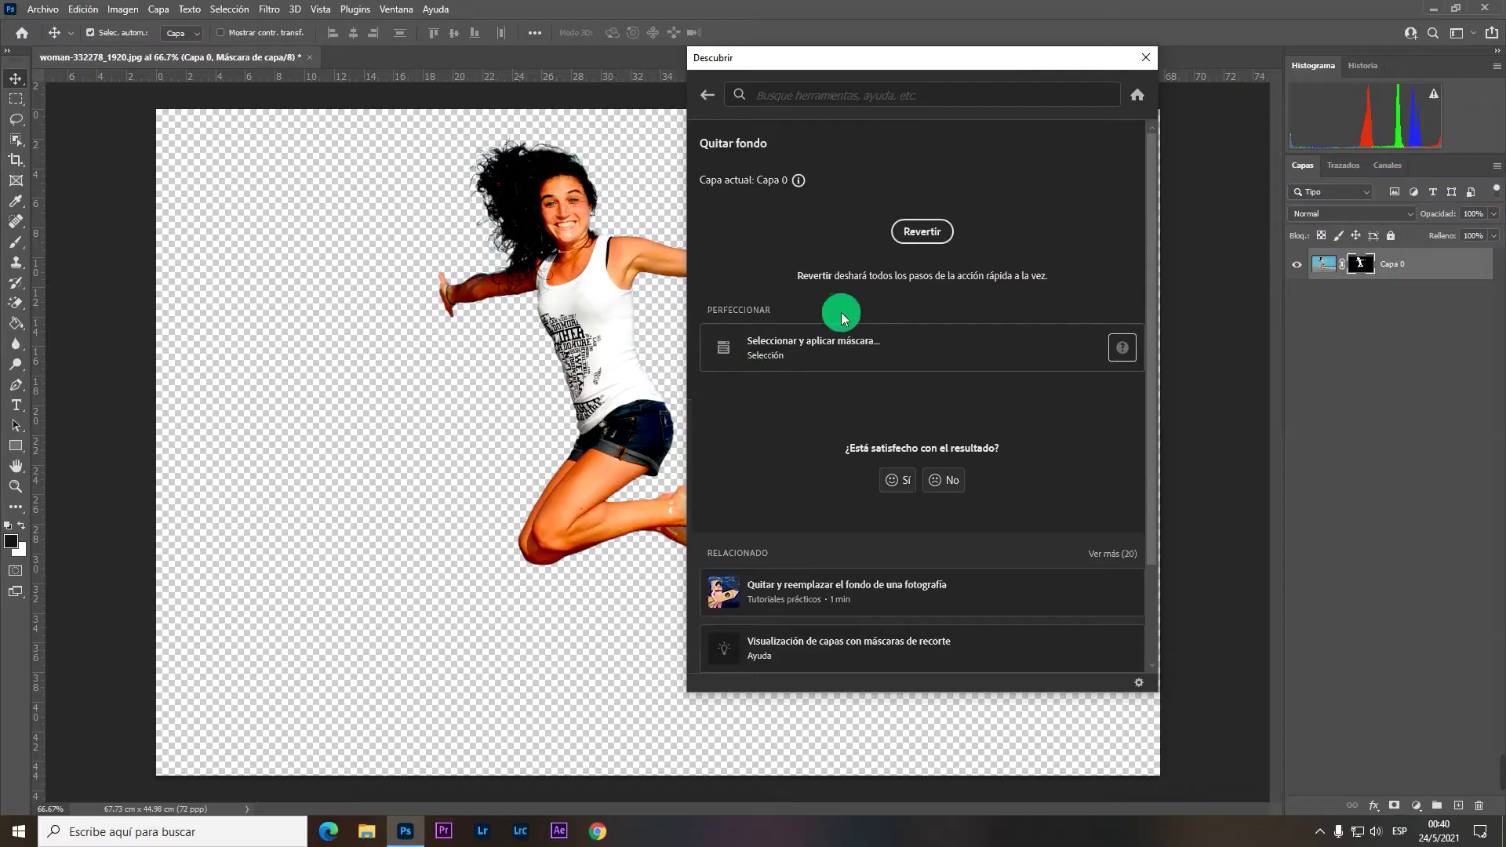
Close the Discover panel and zoom in on the cut-out's right hand.
click(1145, 58)
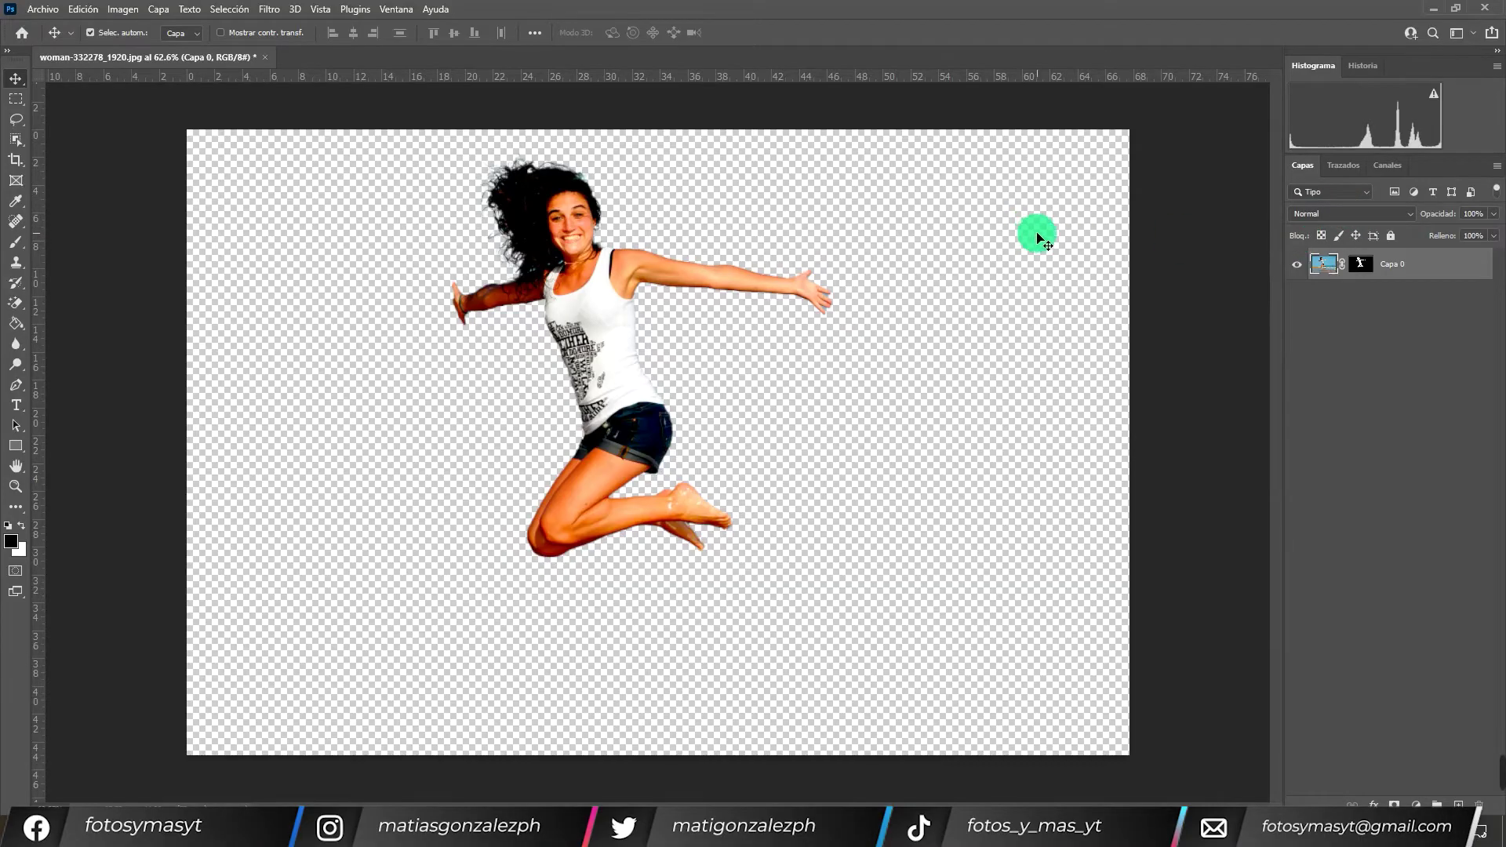
scroll(846, 264, up, 3)
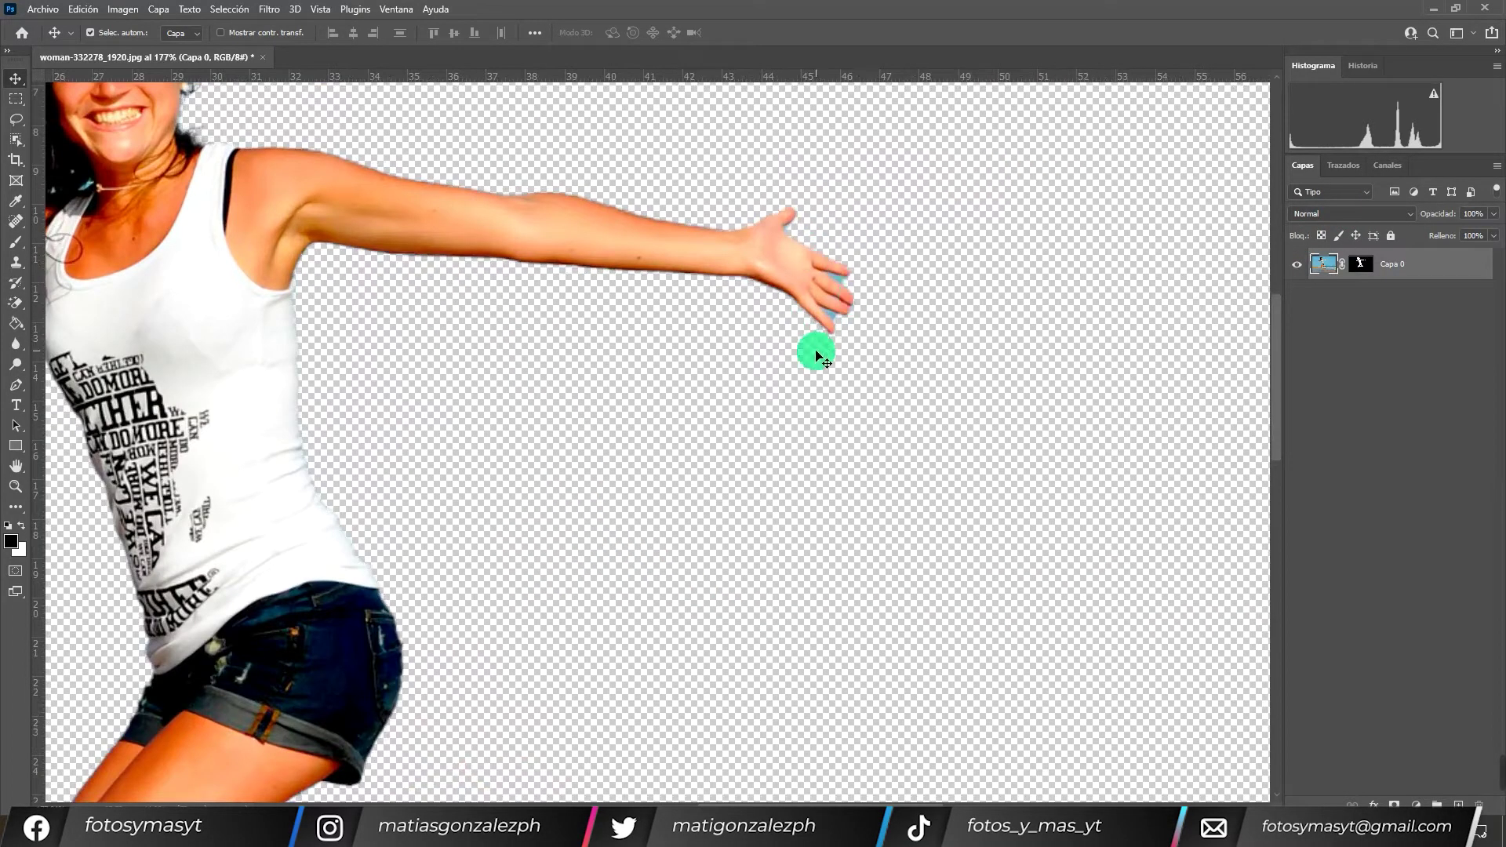
Target Capa 0's layer mask with the Brush tool and zoom in on the fingers.
click(1362, 266)
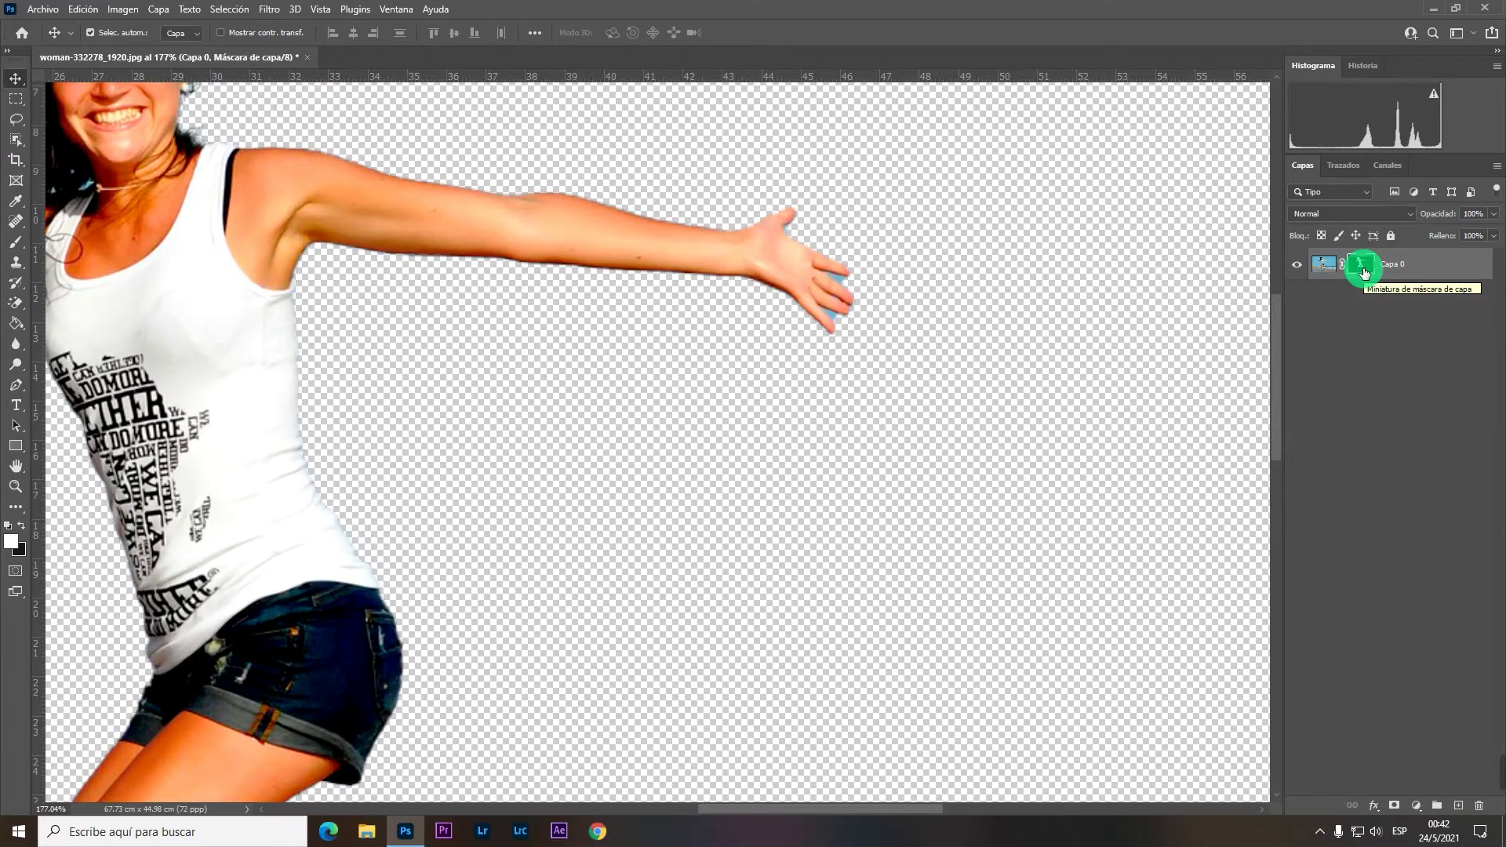
click(15, 243)
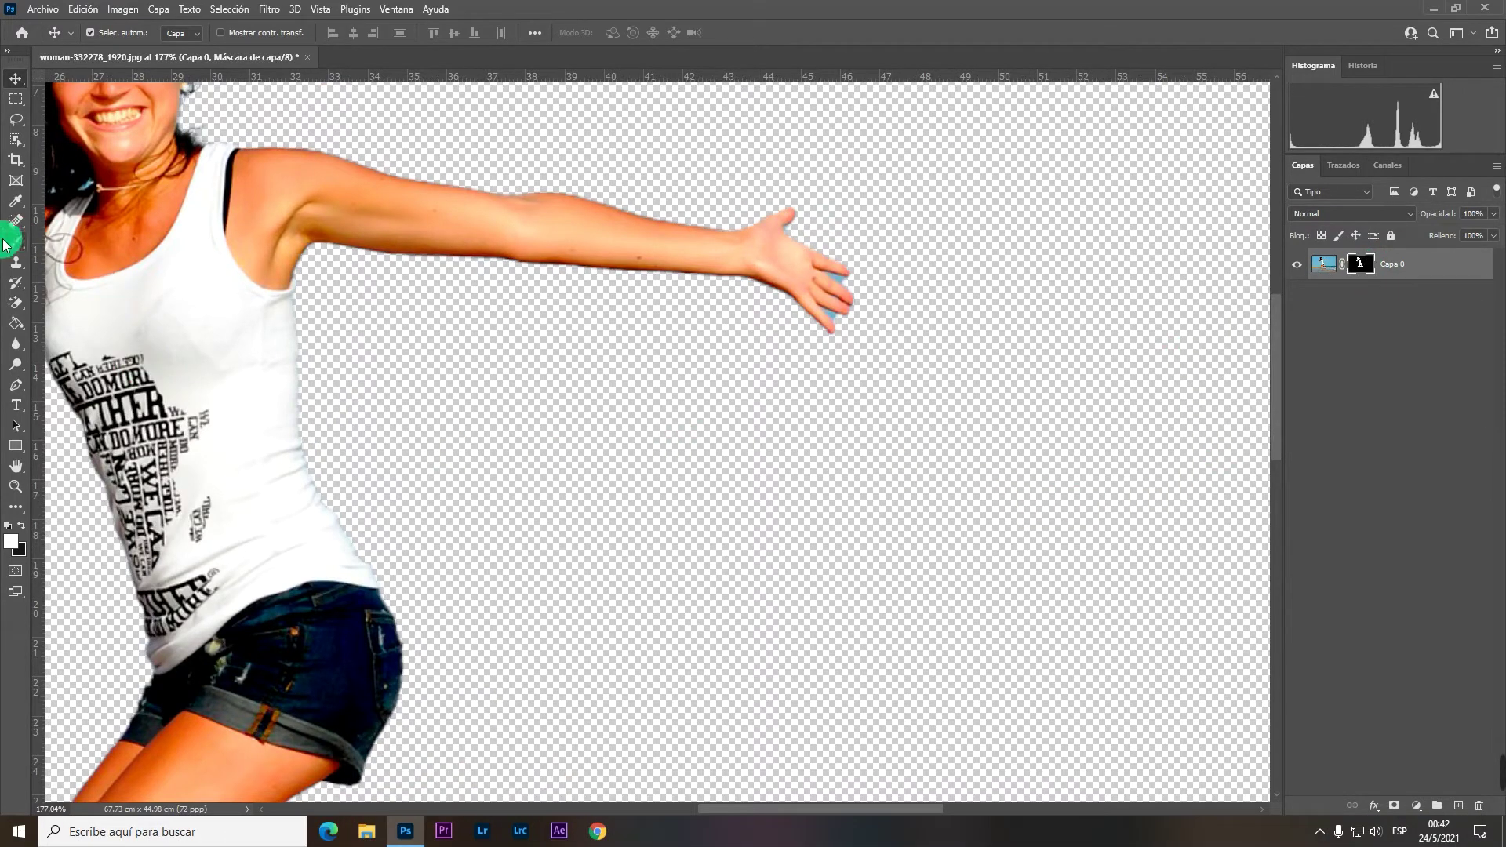
click(18, 549)
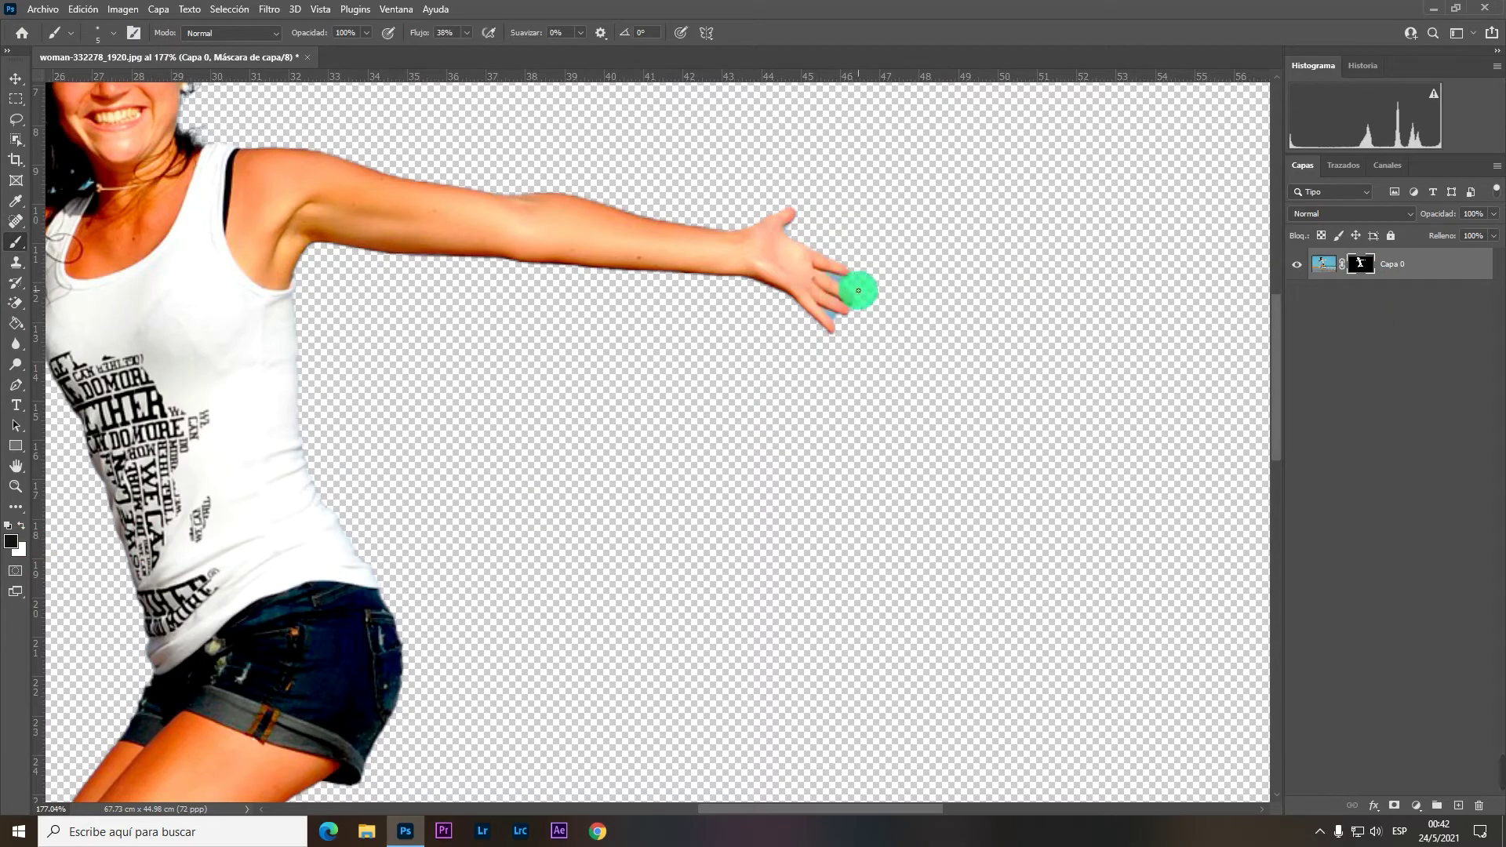
scroll(841, 289, up, 3)
scroll(827, 284, up, 1)
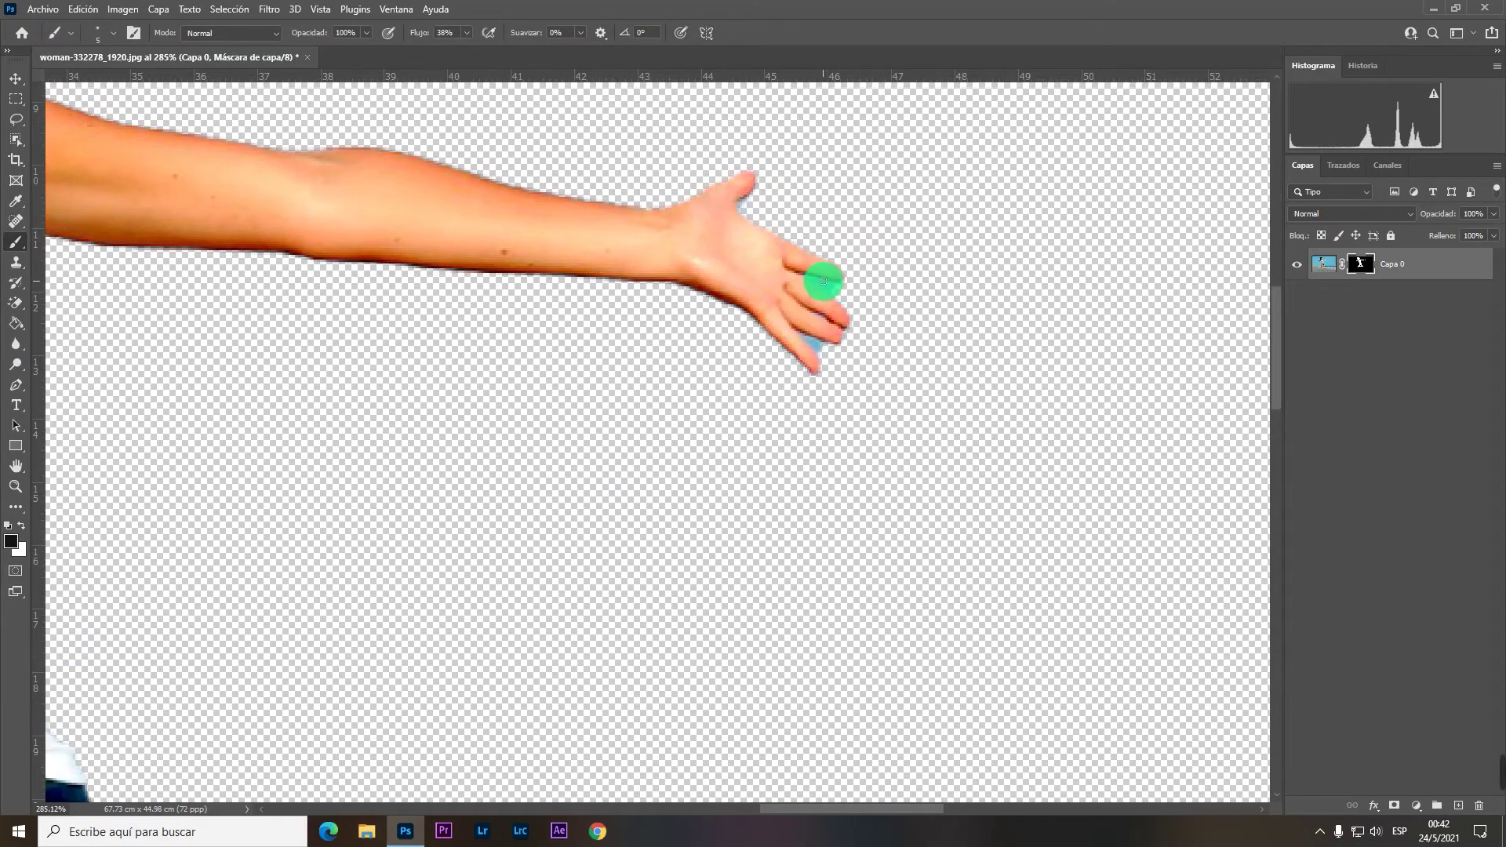
Paint the blue fringe off the fingertips, then bring up Select and Mask on the mask.
drag(822, 284, 814, 345)
click(16, 78)
drag(1340, 245, 1366, 270)
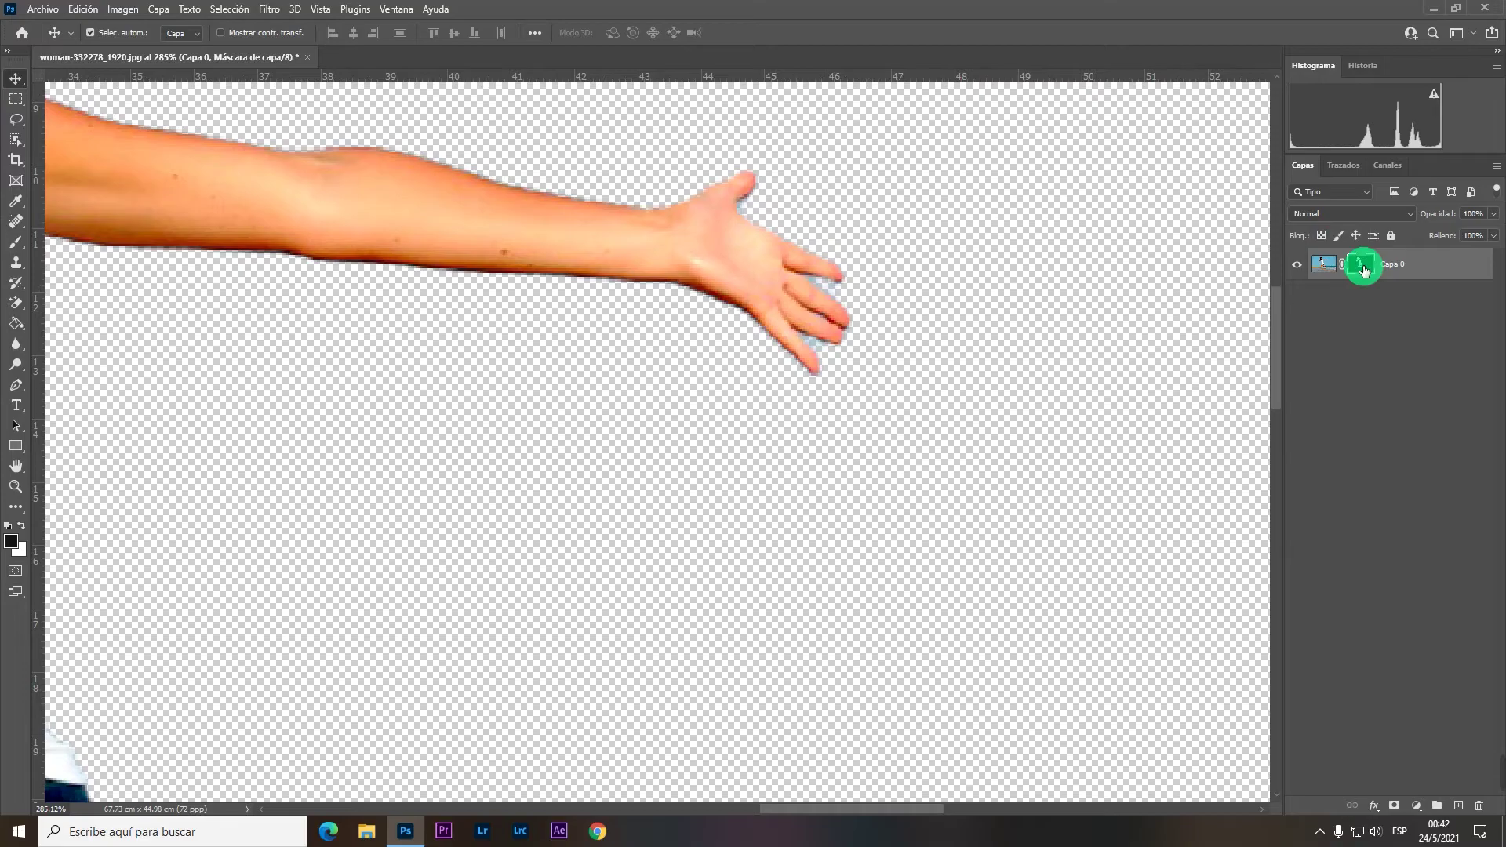
double_click(1363, 269)
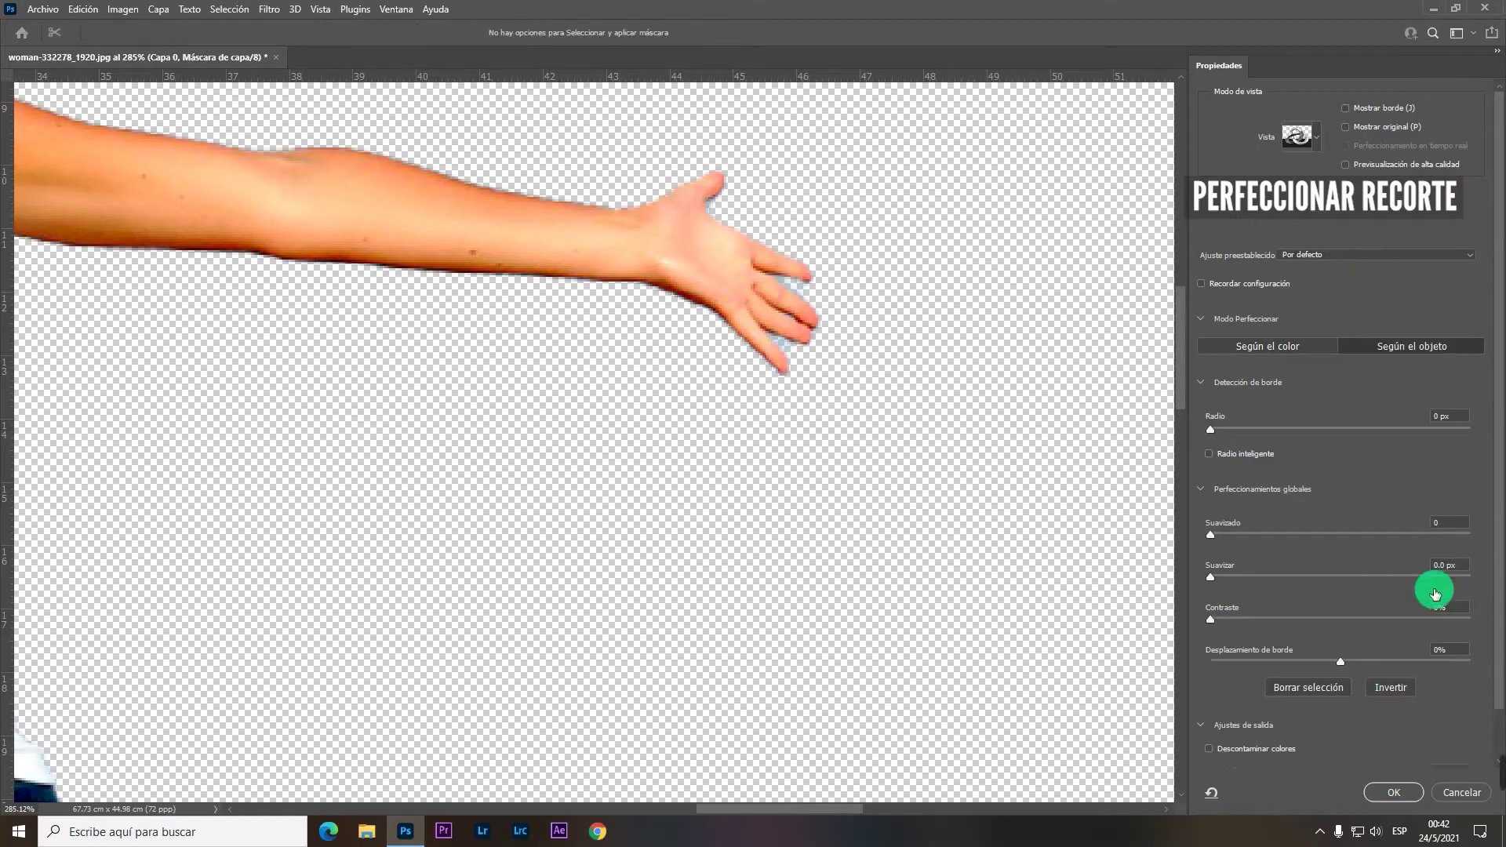
click(1401, 792)
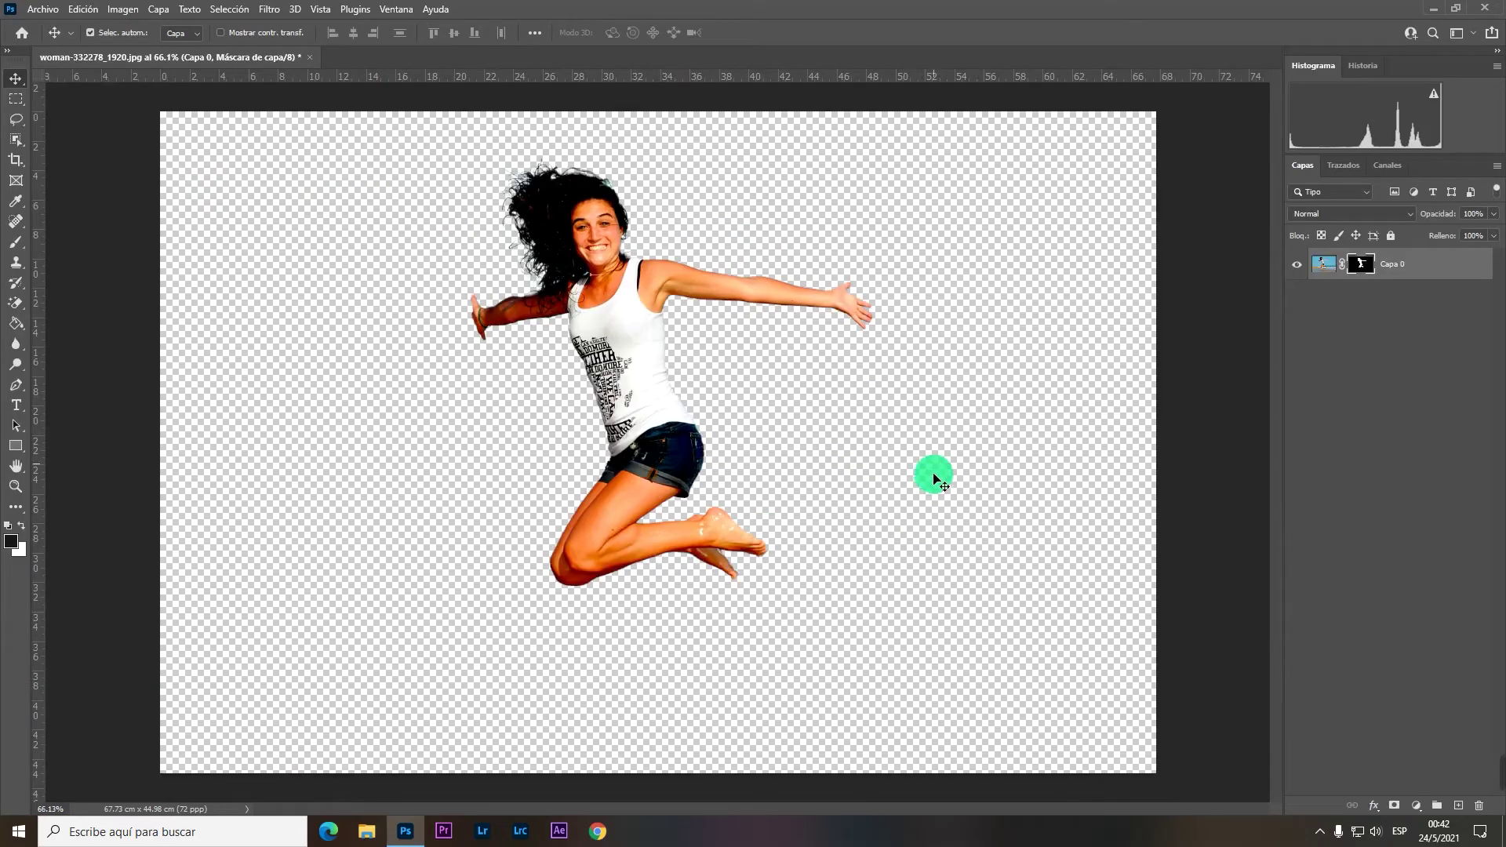
drag(633, 330, 605, 390)
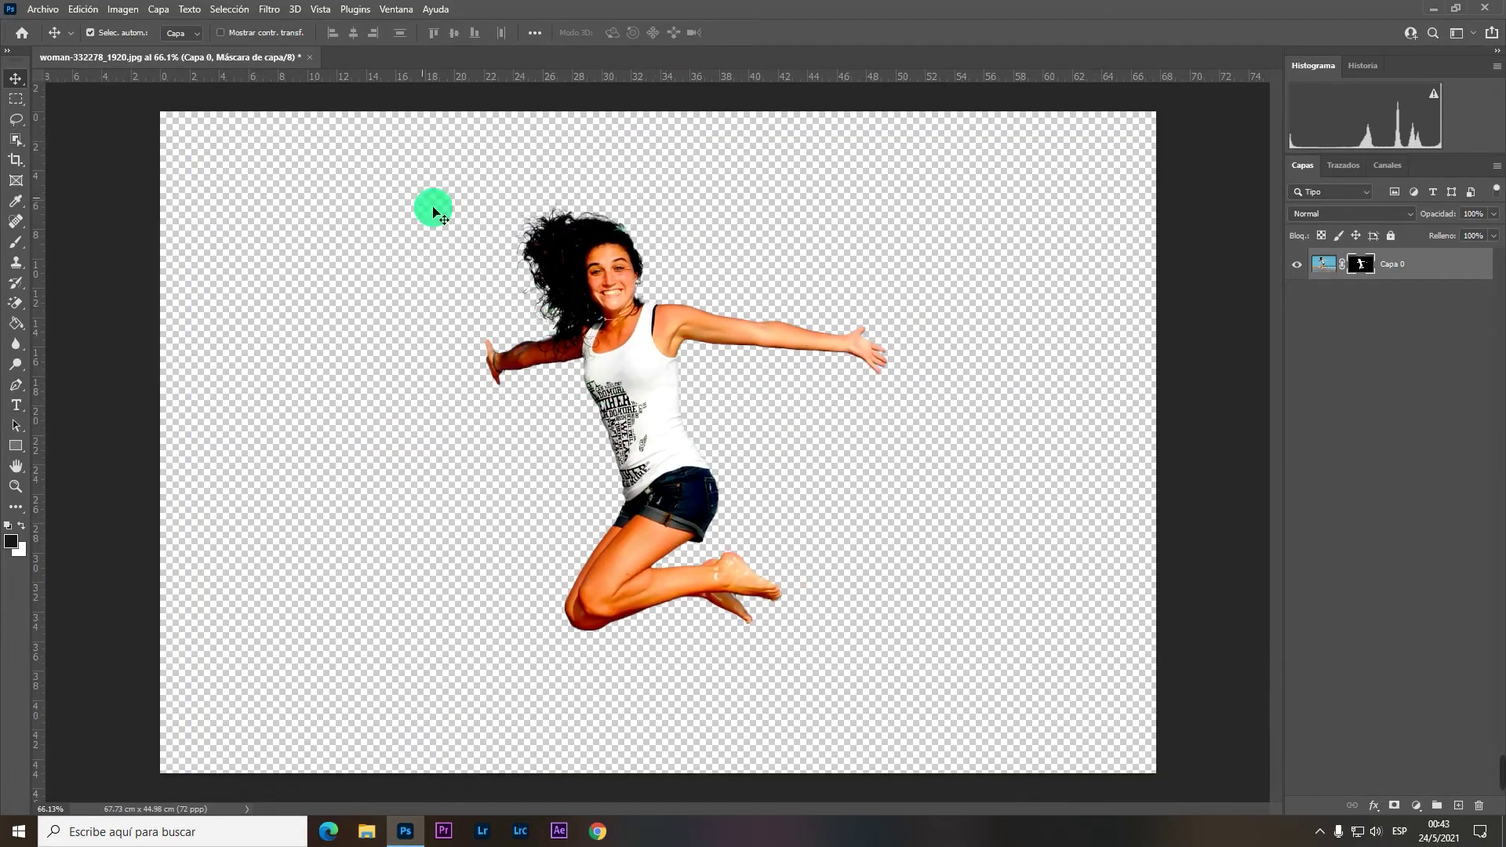
Open the File menu to save a copy of the repositioned cut-out.
click(42, 9)
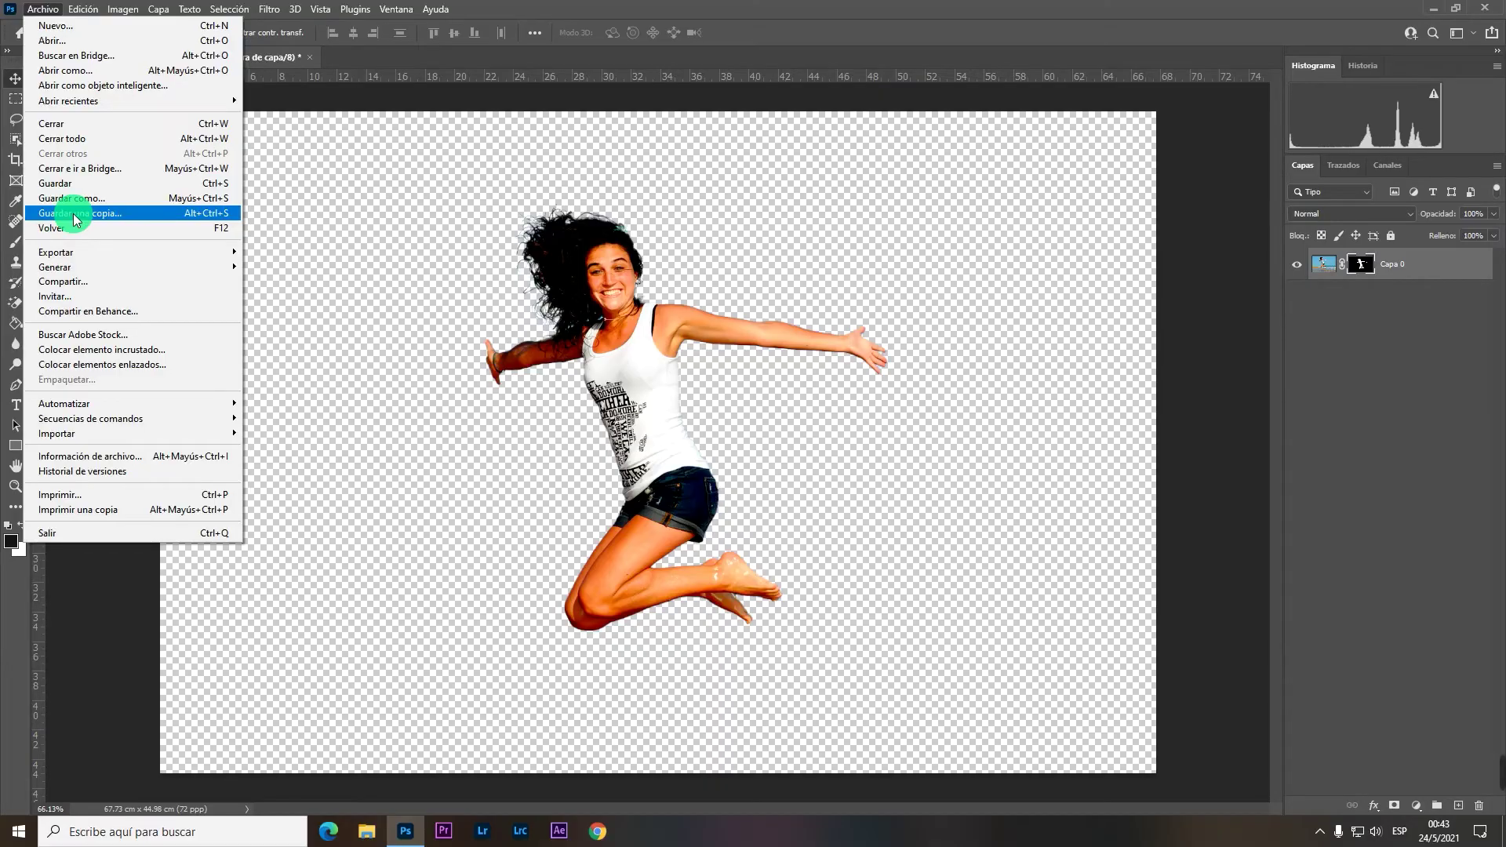
Start Save a Copy as PNG with the file name 'Mujer PNG'.
click(73, 214)
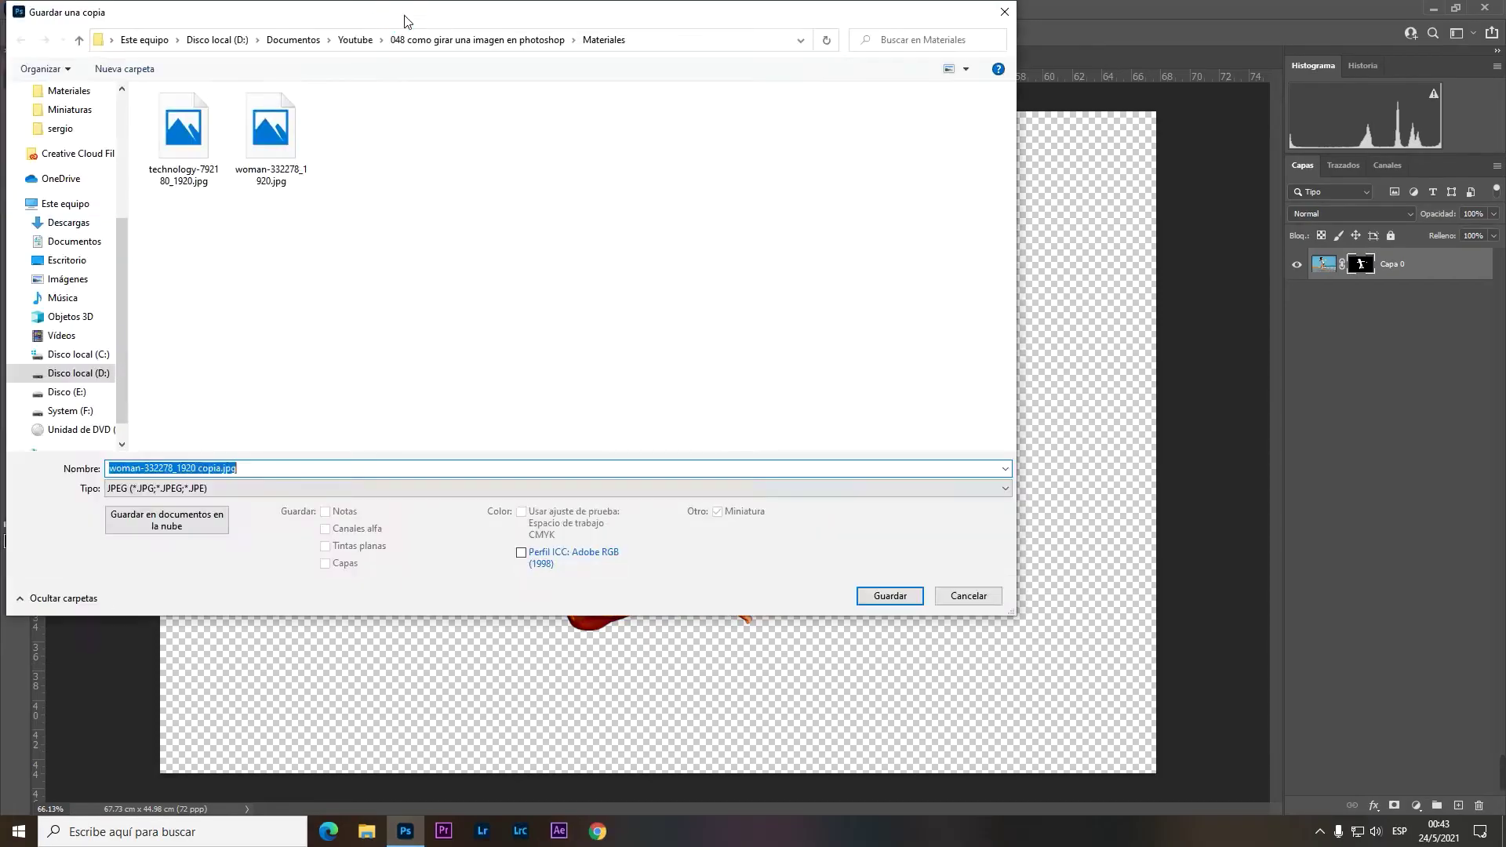
click(477, 527)
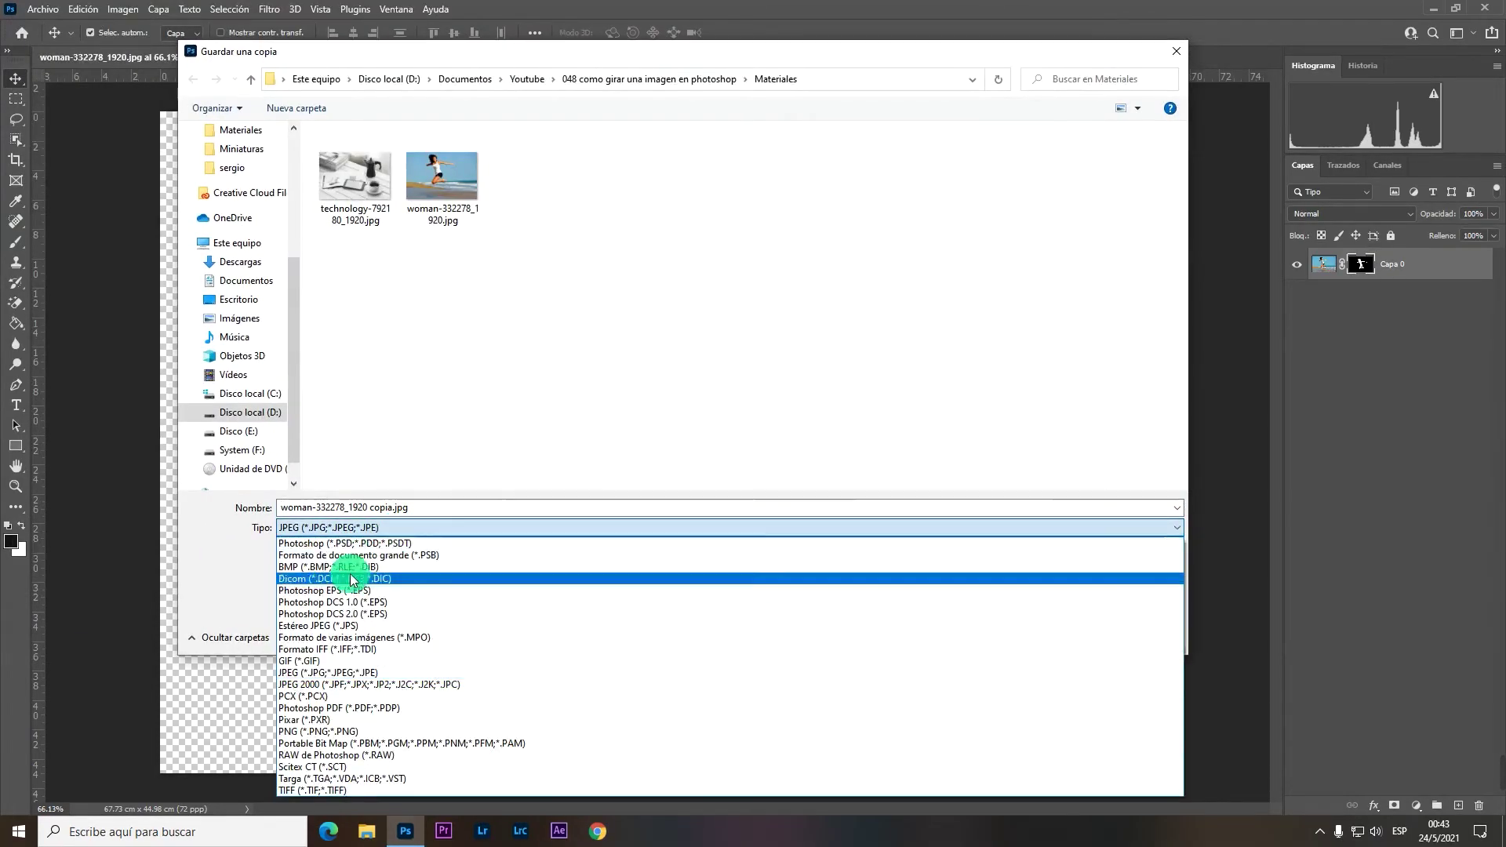
click(357, 731)
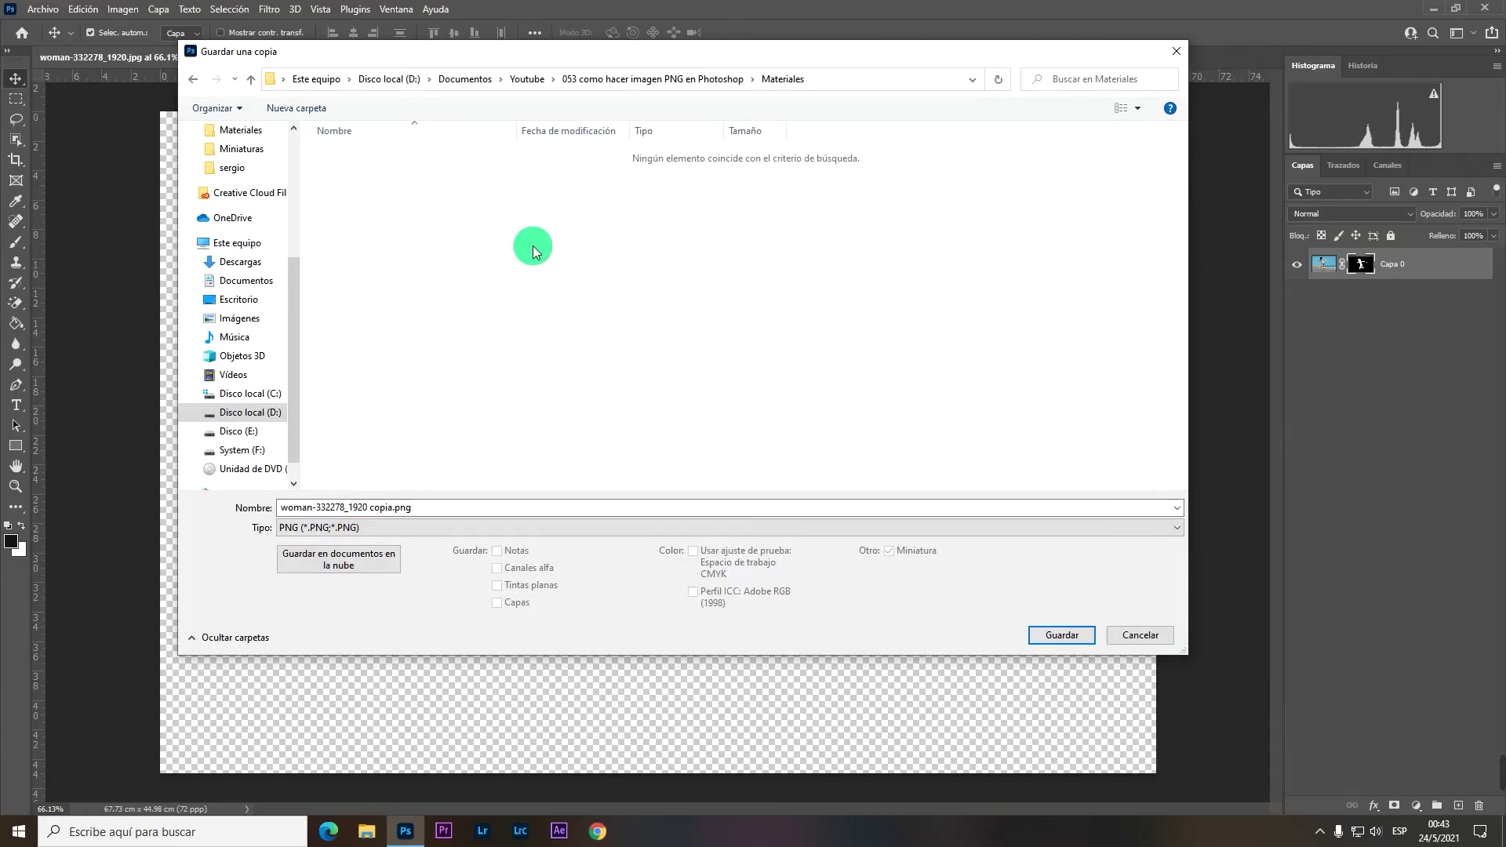
click(615, 505)
key(ctrl+a)
key(BackSpace)
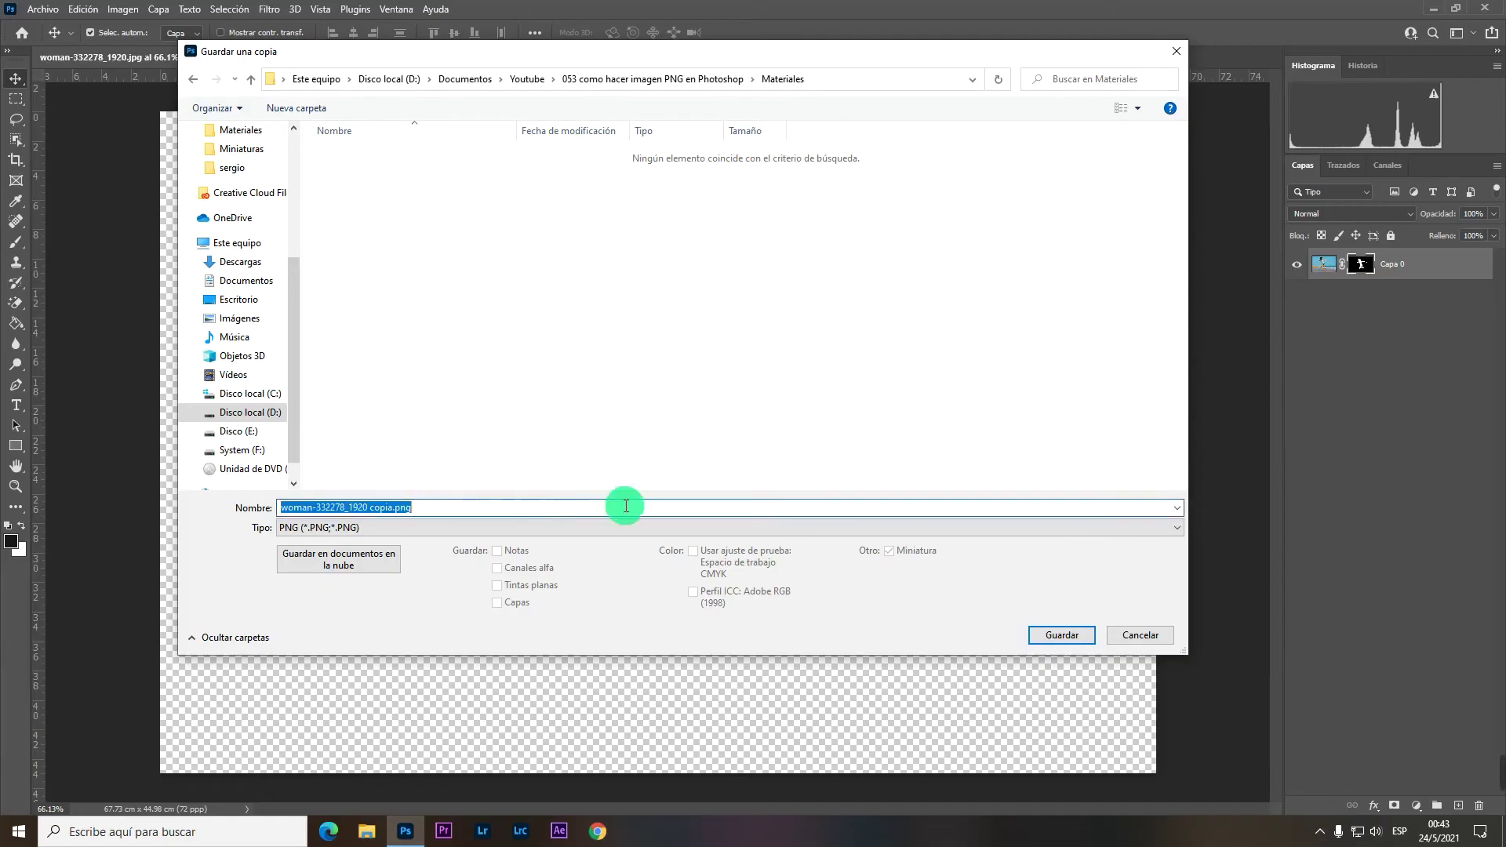
text(Mujer PNG)
Save the PNG copy, accepting the large file size PNG option.
click(636, 508)
click(1059, 642)
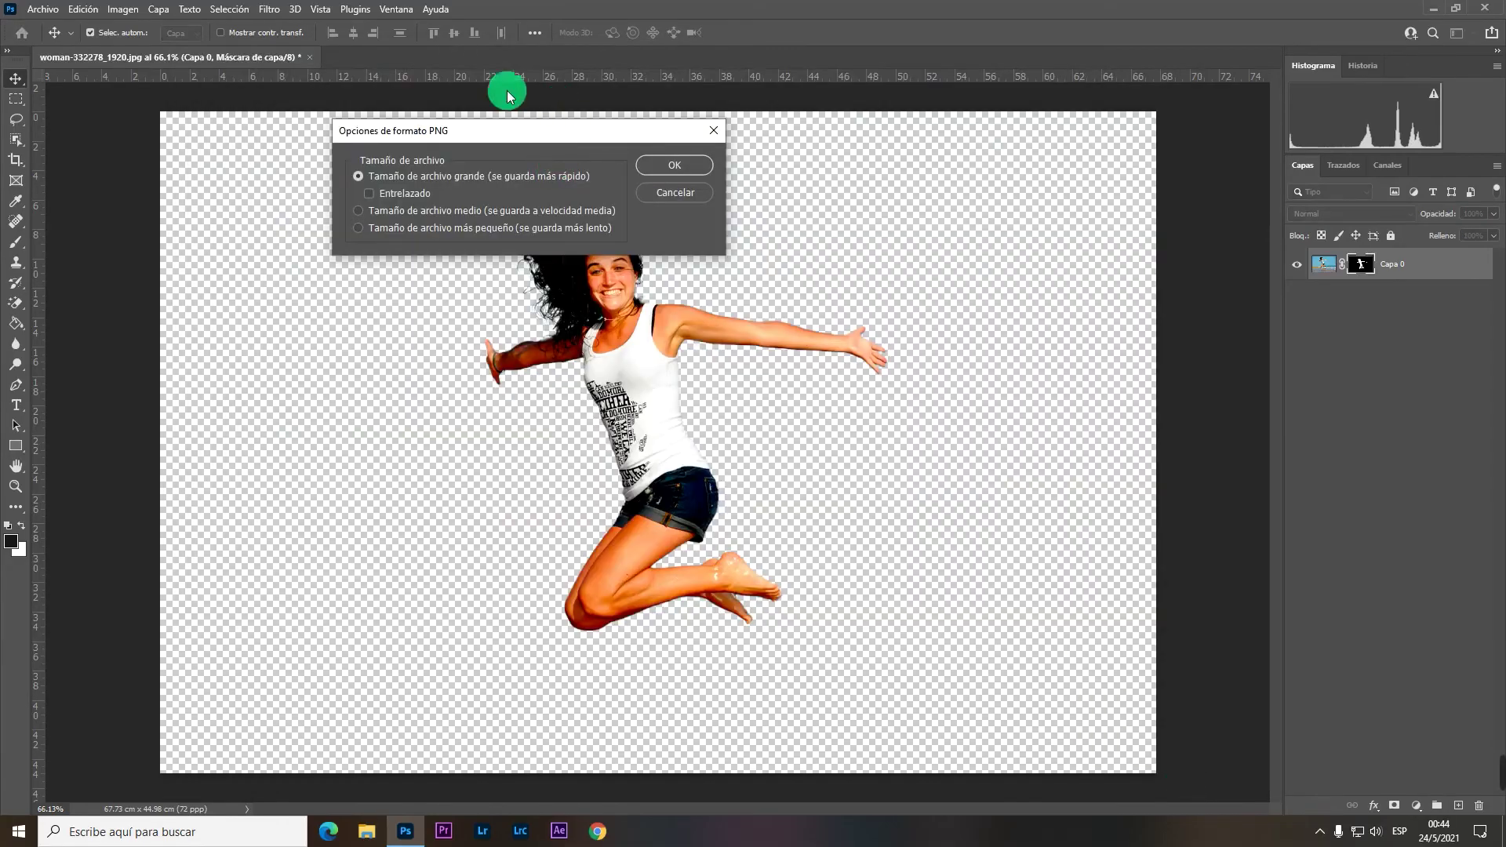
drag(458, 137, 510, 159)
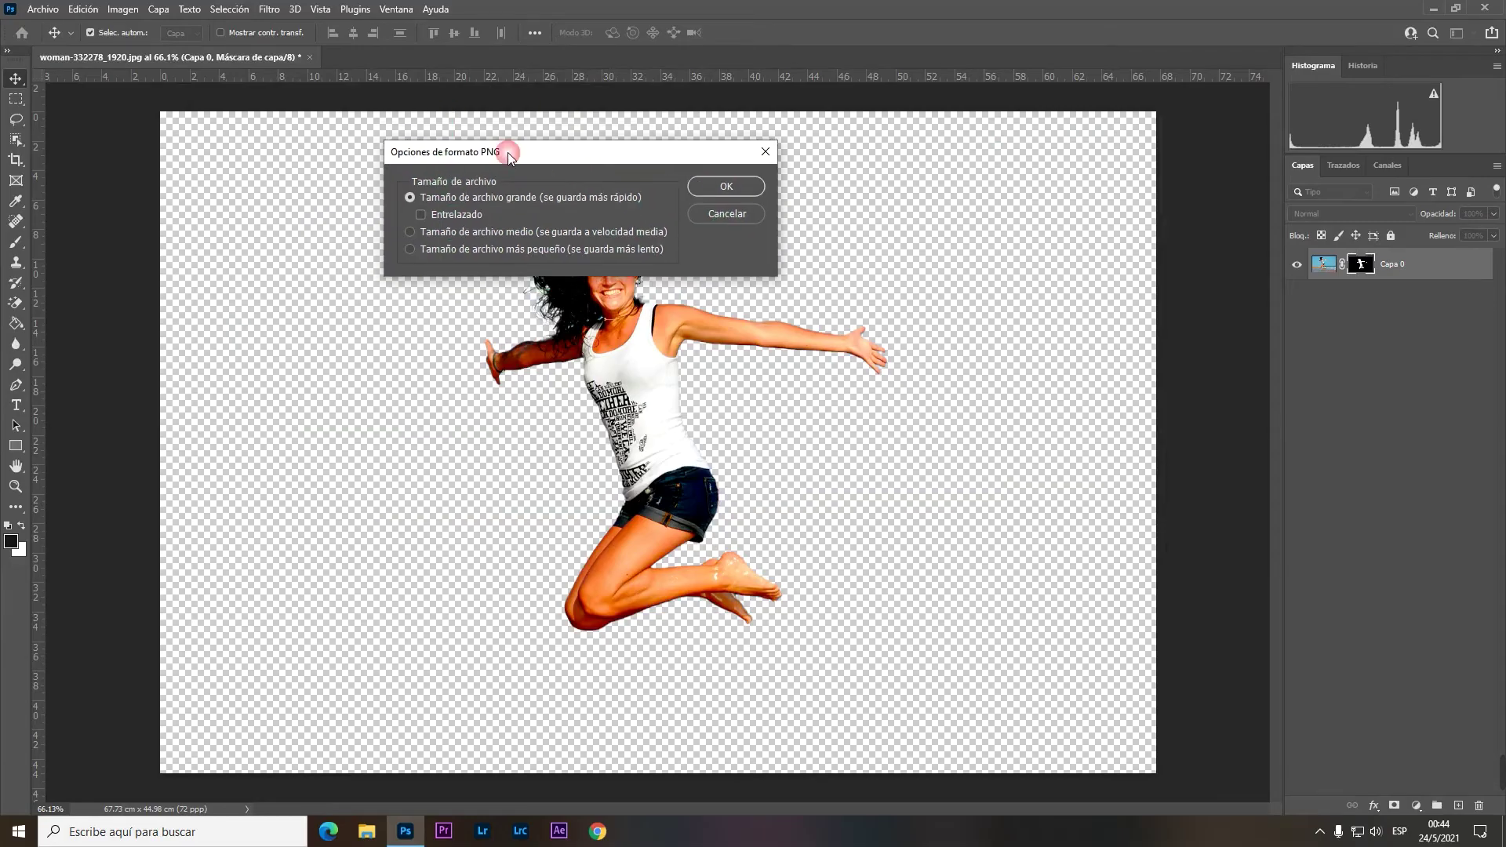
click(743, 186)
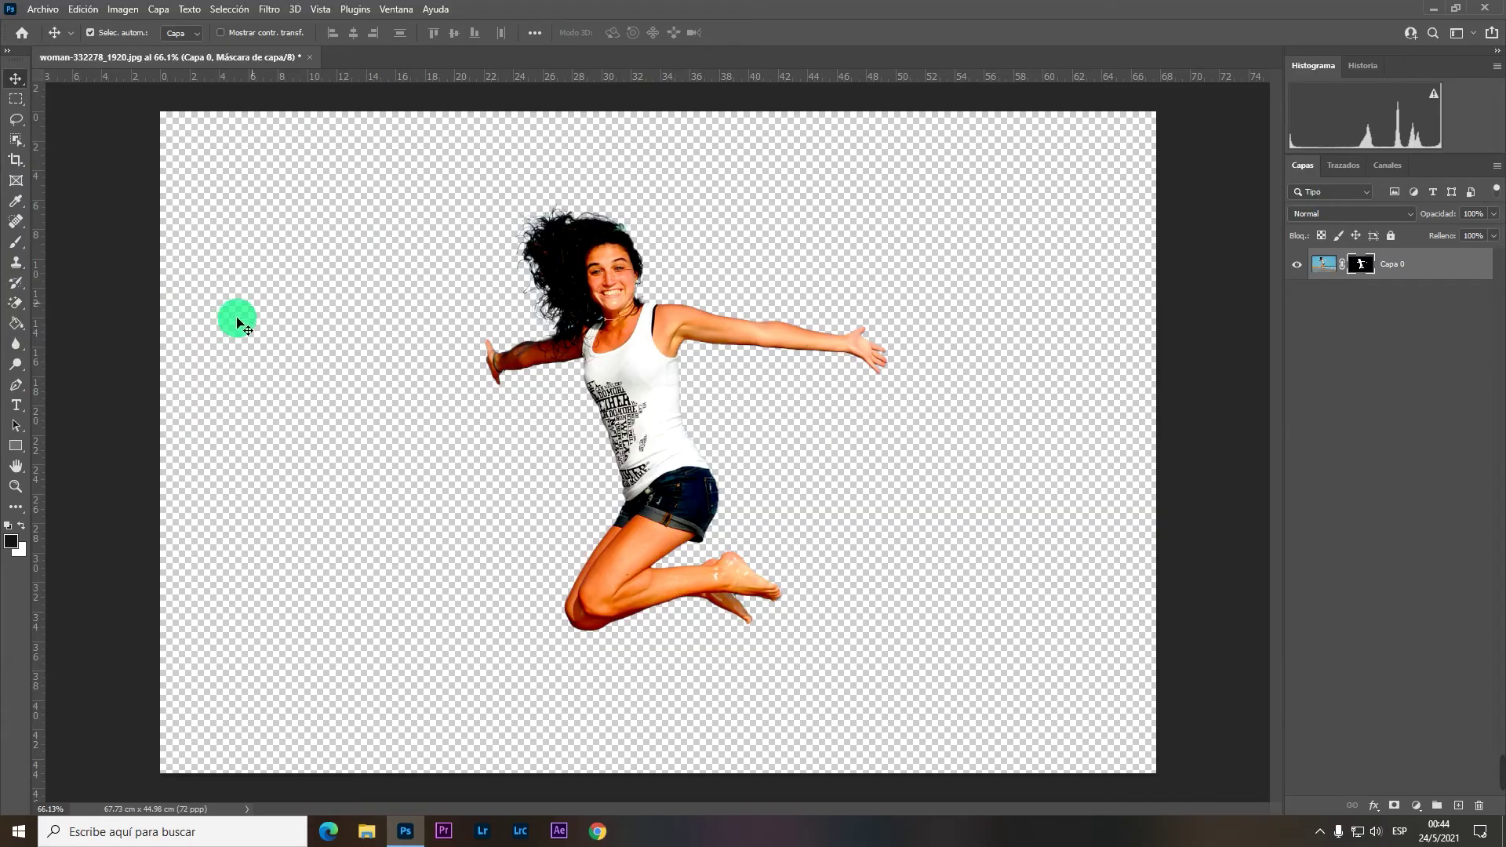
Open the File menu again to save the working document under a new name.
click(43, 9)
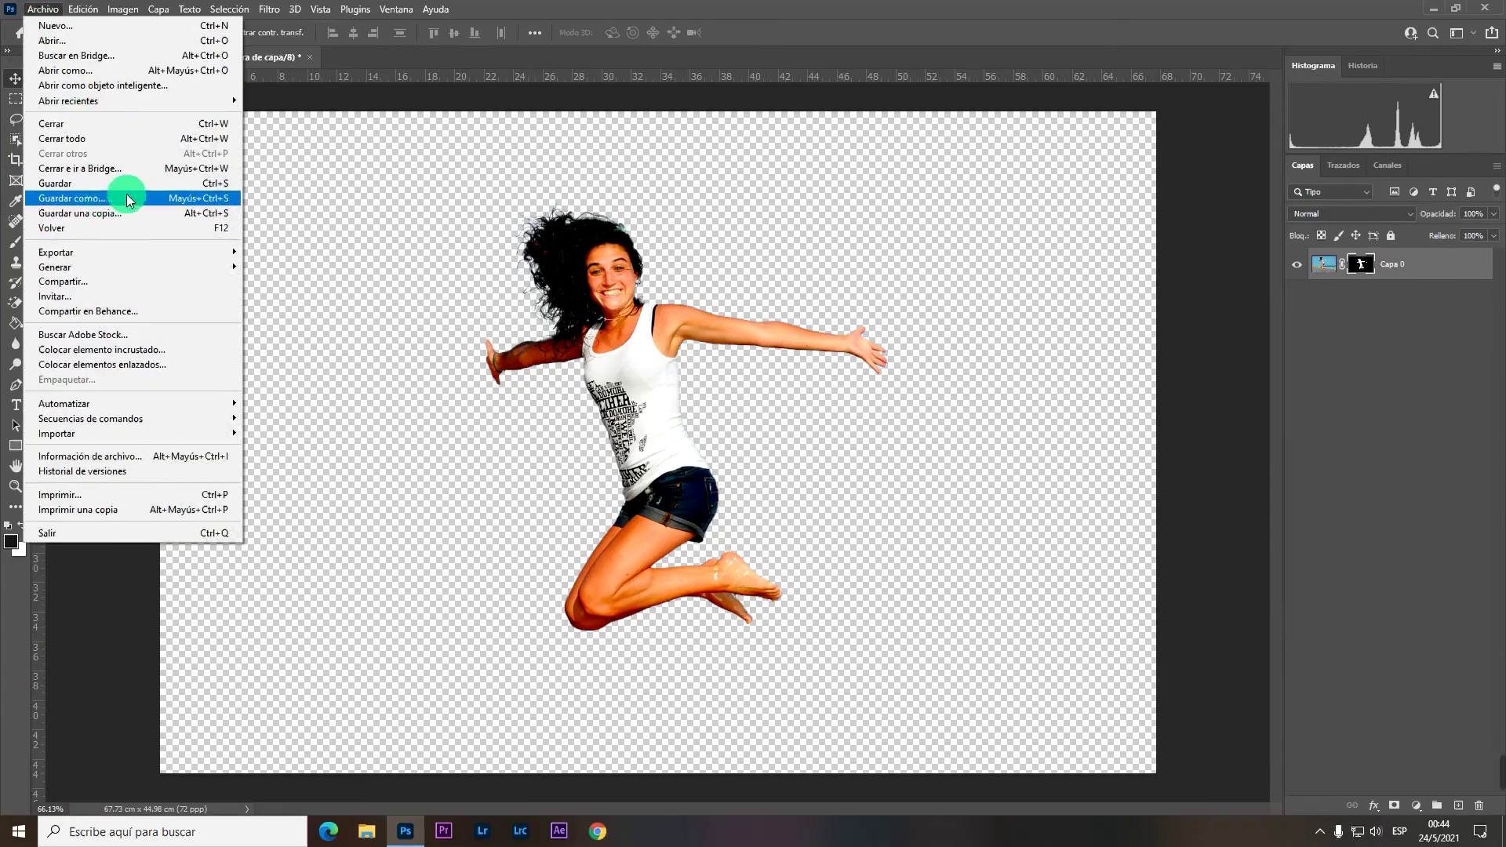